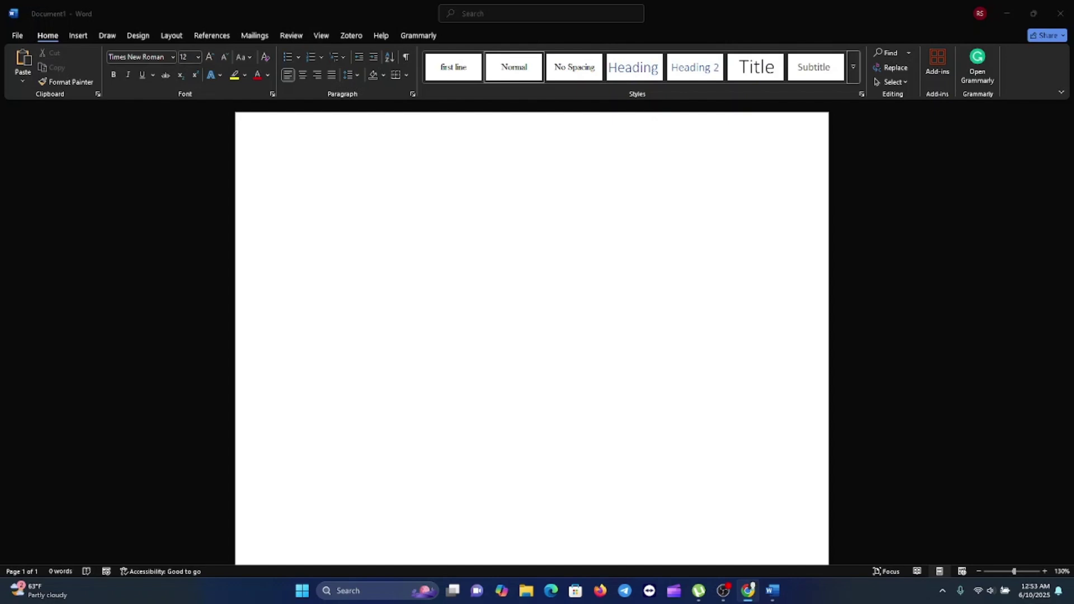
- Open the Layout tab's Page Setup dialog for the blank document, showing its 2.54 cm margins
left_click(290, 180)
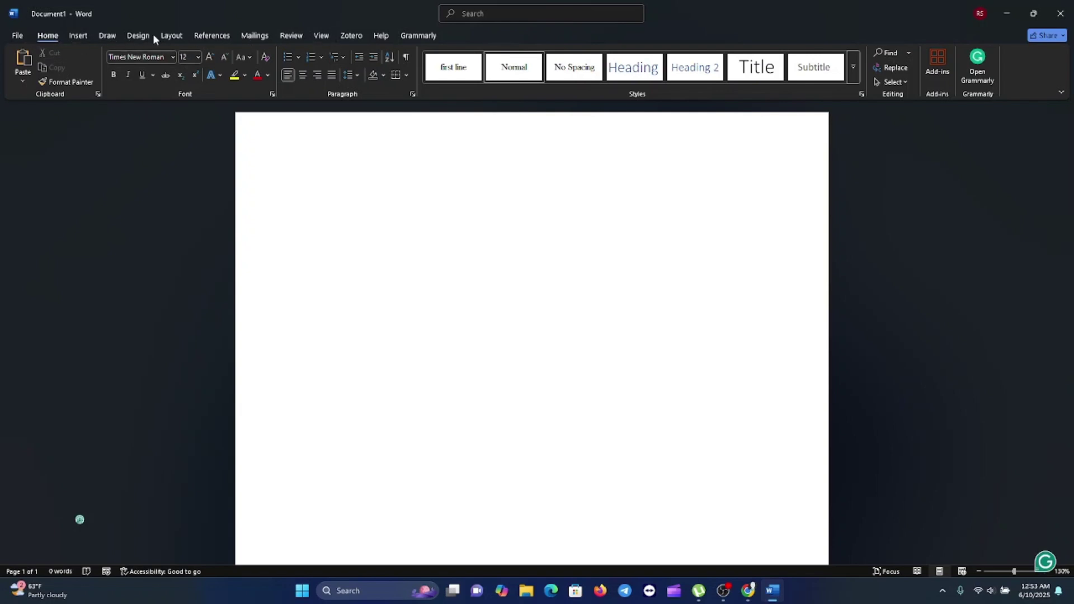
left_click(170, 36)
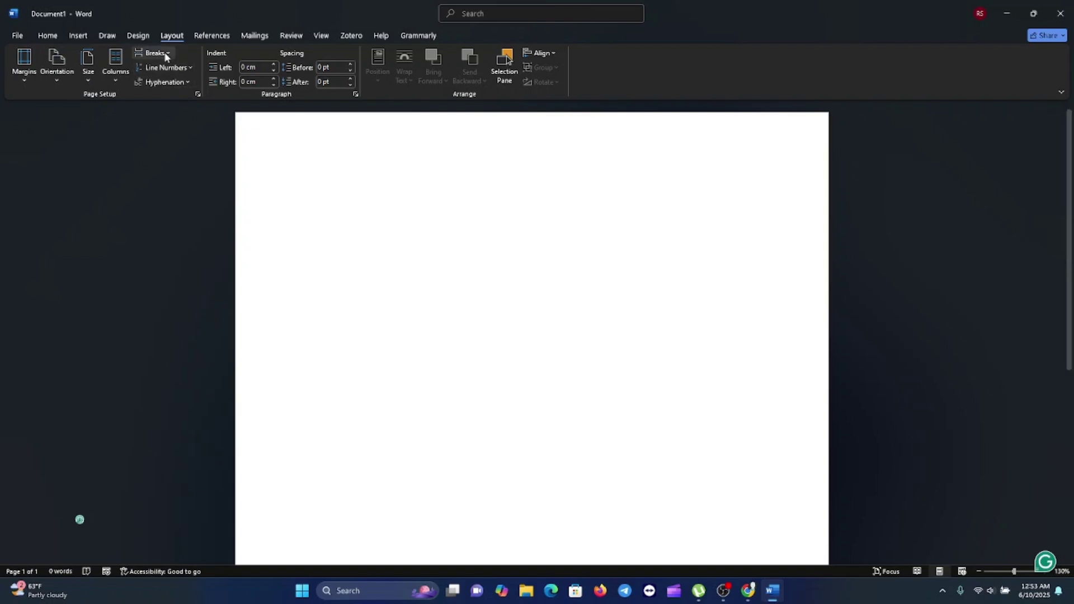
left_click(198, 94)
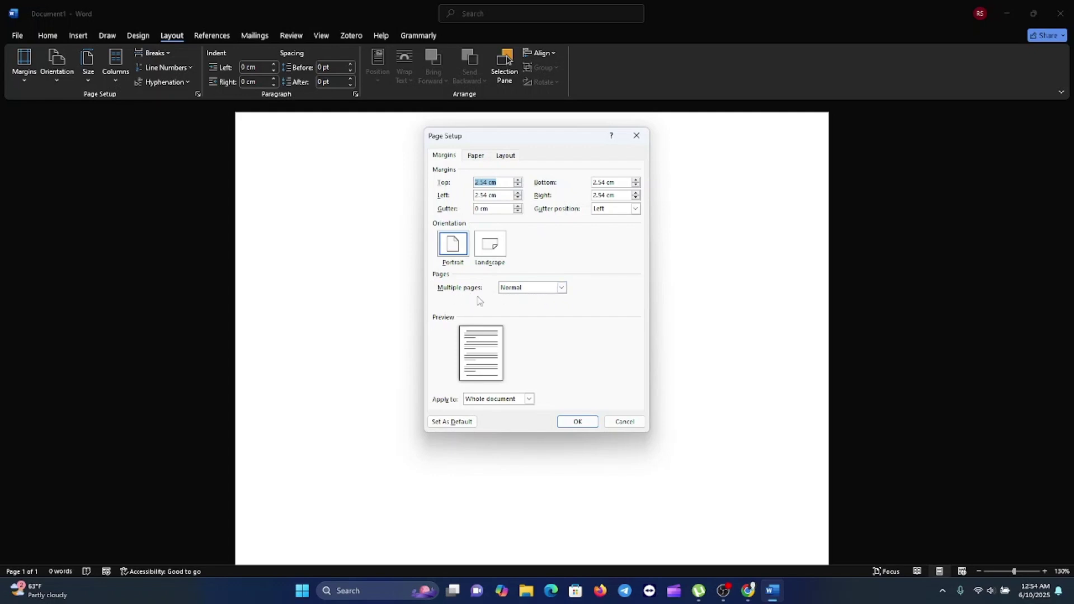
- Set Multiple pages to Book fold with a 0.5 cm gutter and apply it
left_click(562, 288)
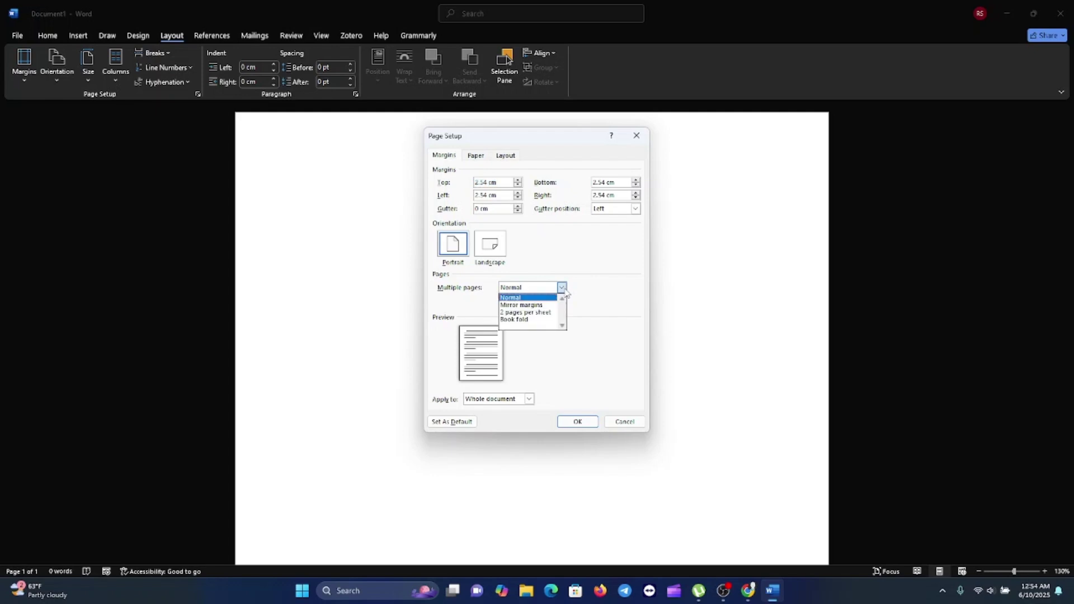
left_click(514, 319)
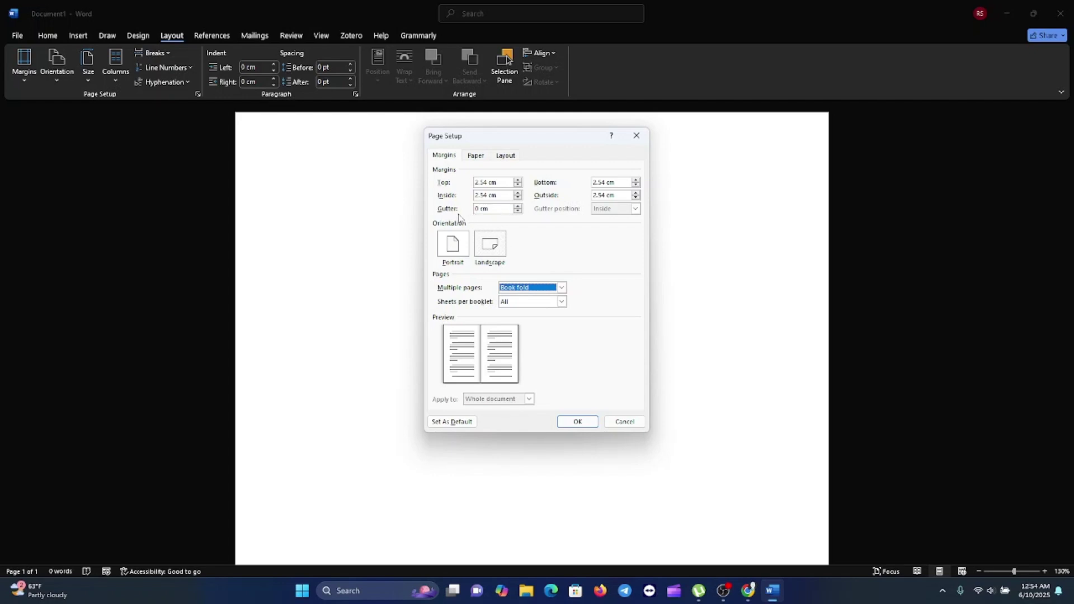
left_click(517, 206)
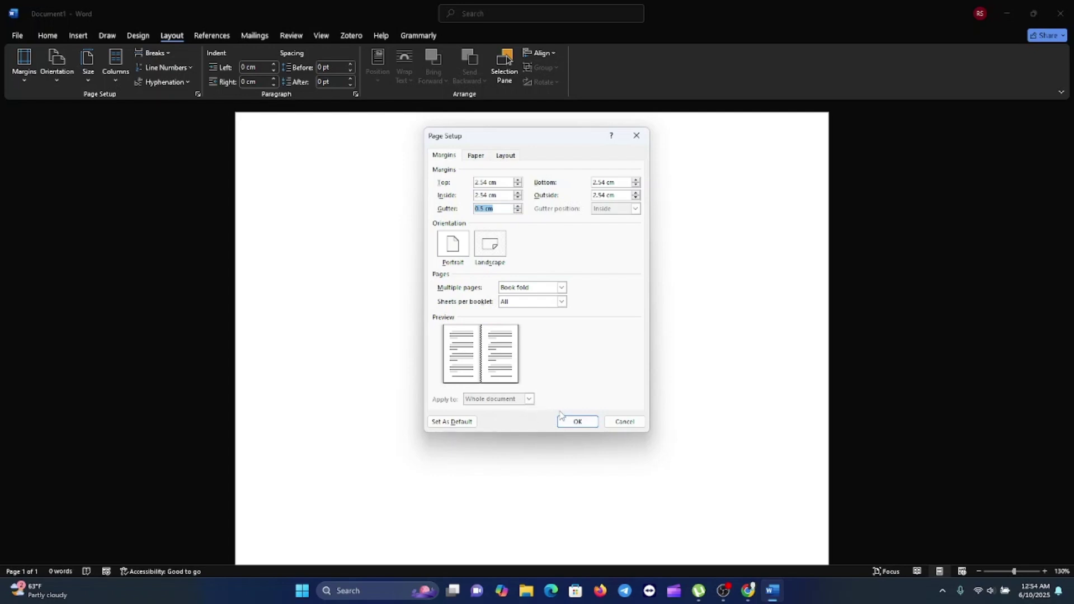
left_click(566, 427)
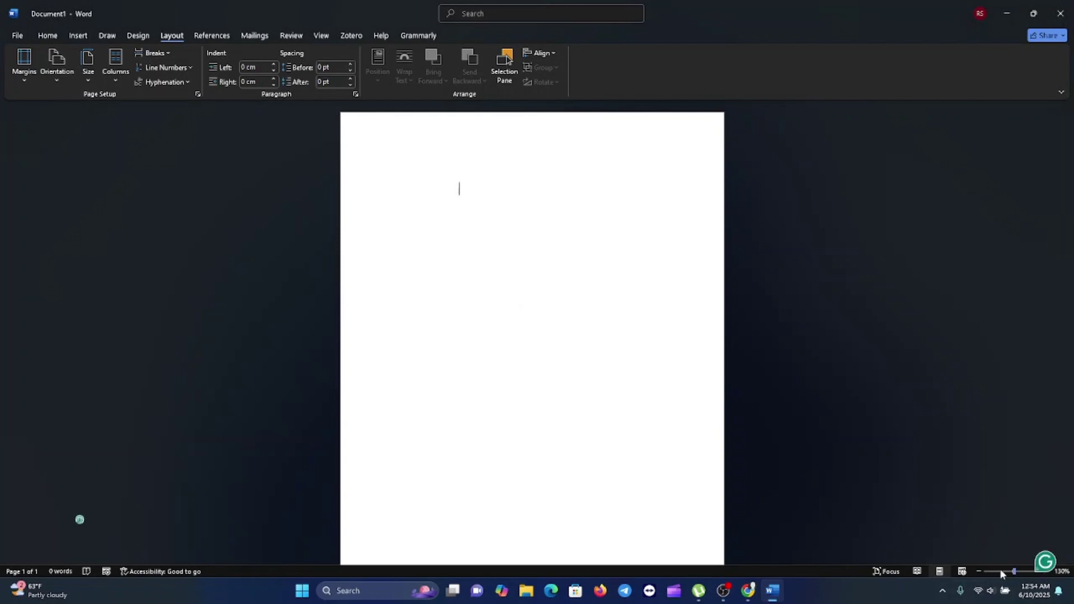
- Zoom the page to 202% and set the paper size to A4 in Page Setup
left_click_drag(1012, 569, 1017, 570)
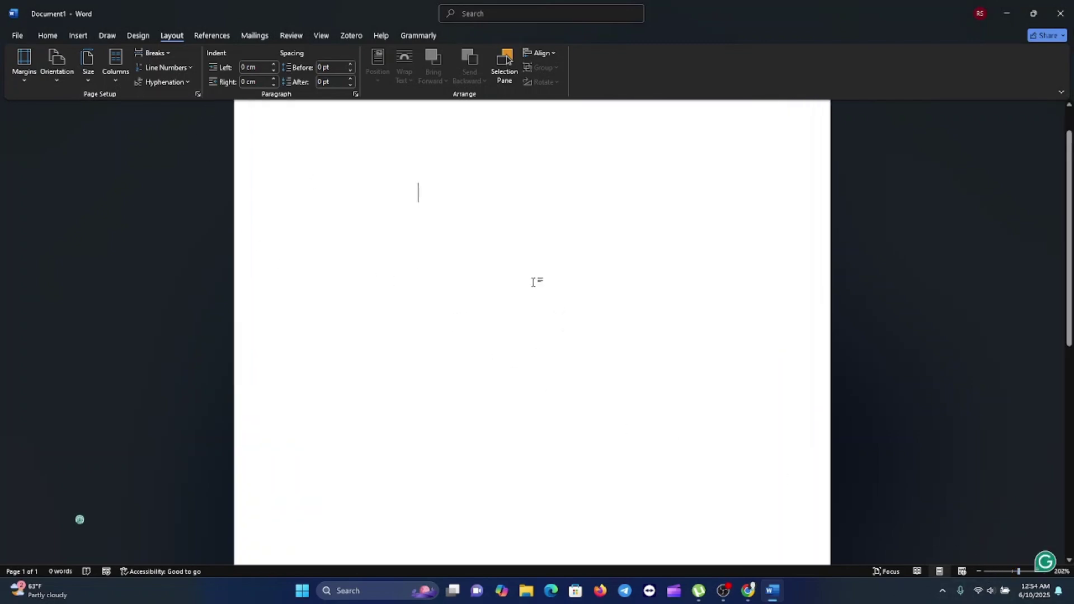
left_click(198, 94)
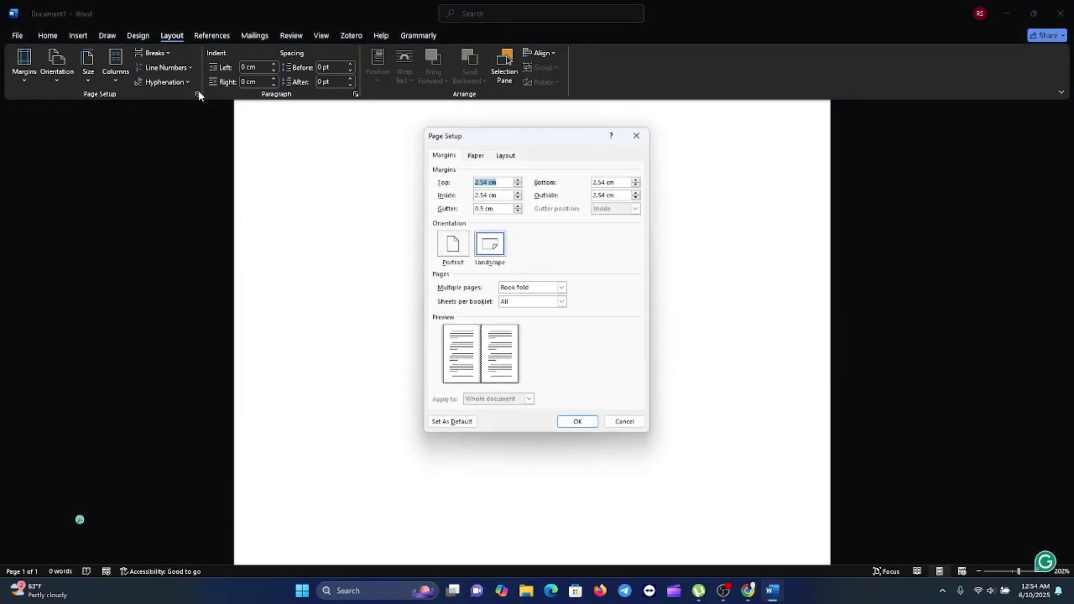
left_click(481, 159)
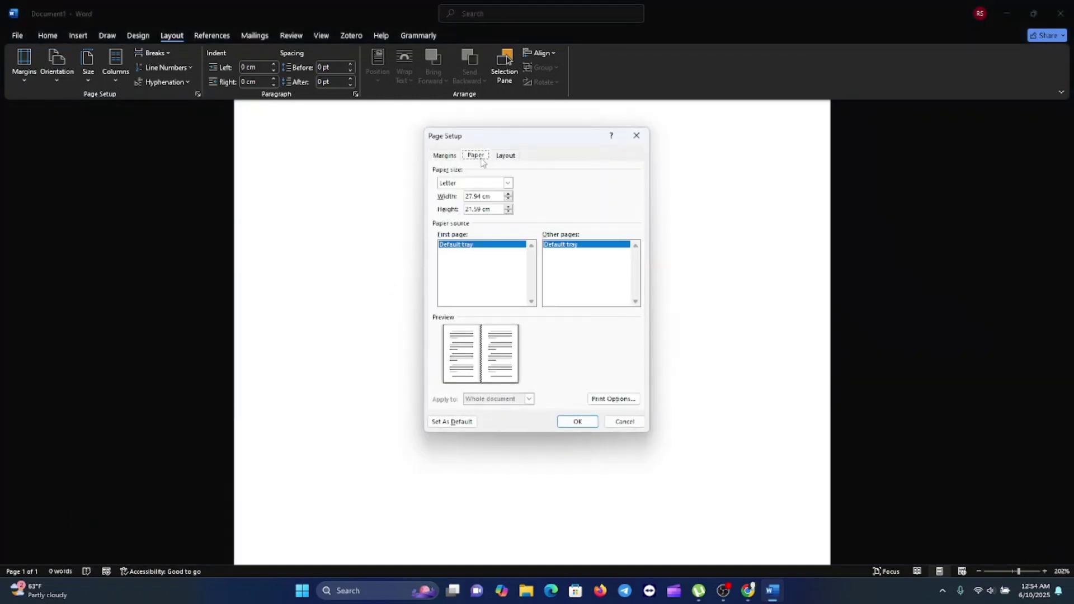
left_click(508, 183)
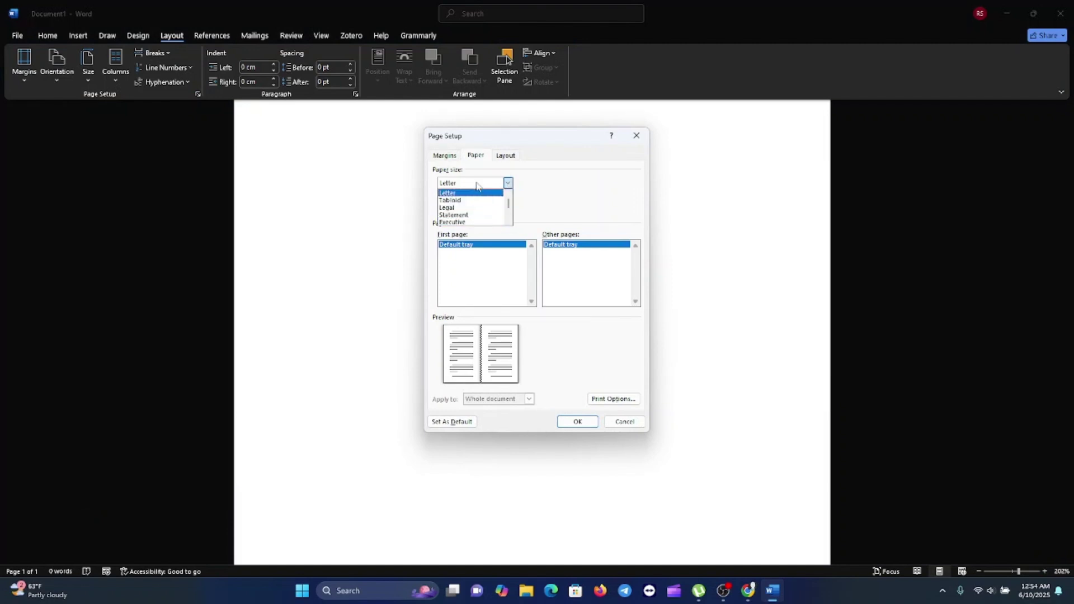
left_click_drag(508, 203, 512, 211)
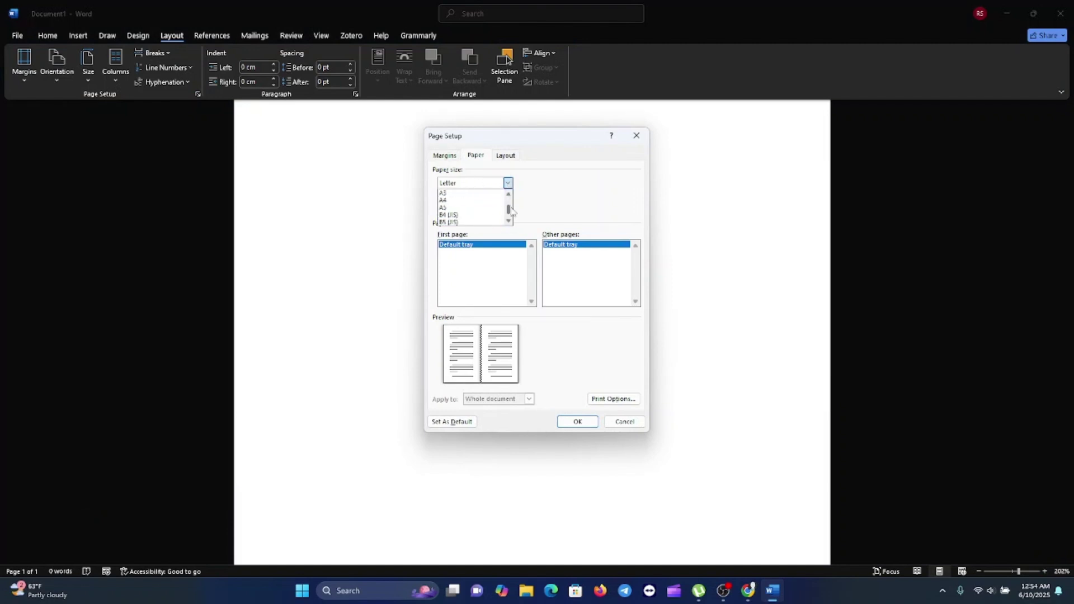
left_click(450, 201)
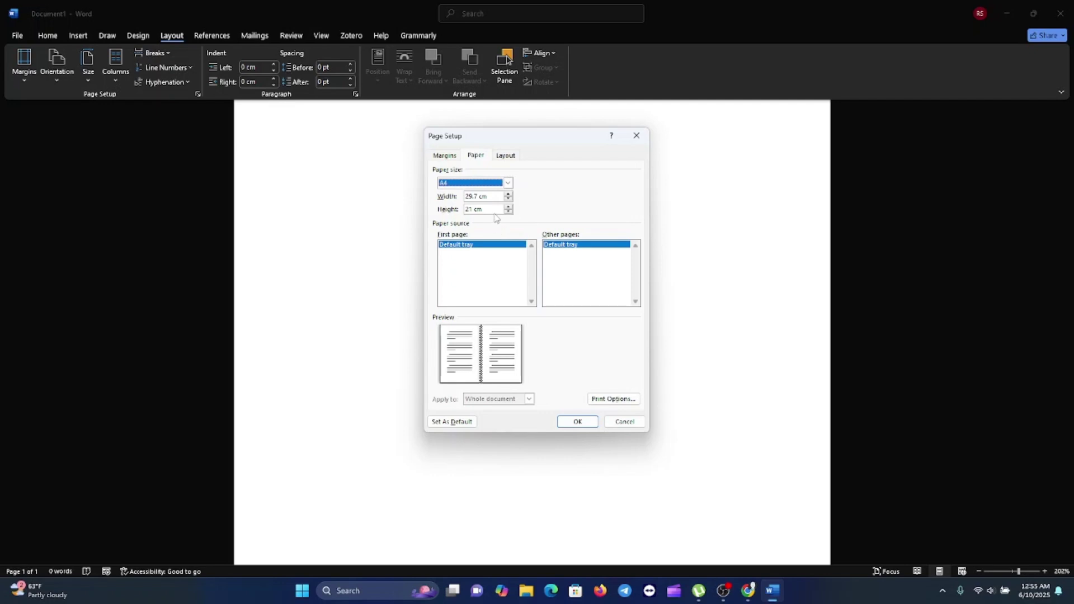
- Review the layout and page border options, then confirm the A4 landscape book-fold settings
left_click(503, 156)
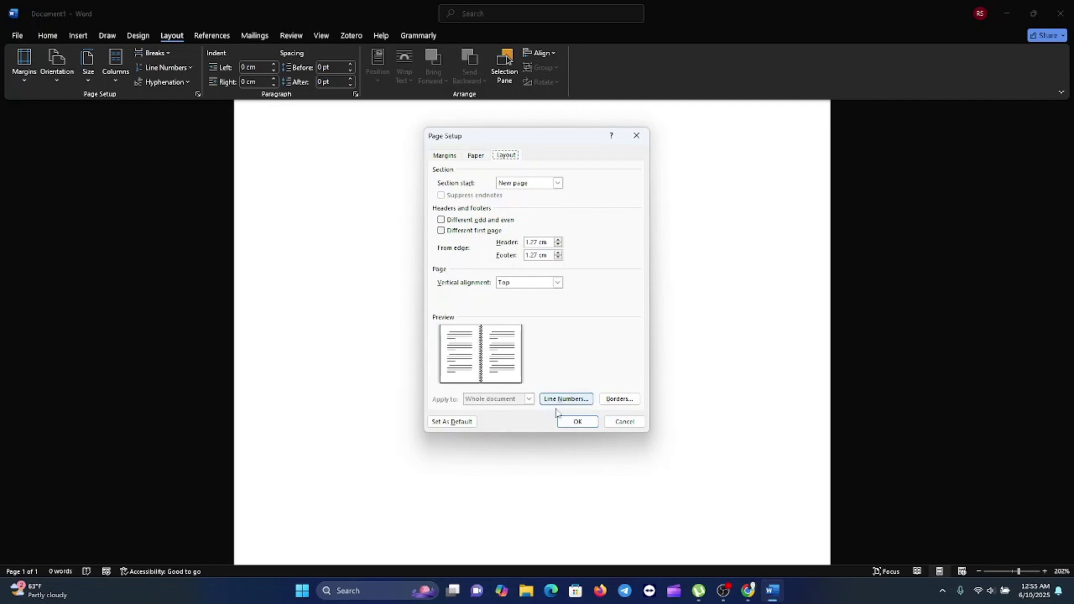
left_click(457, 160)
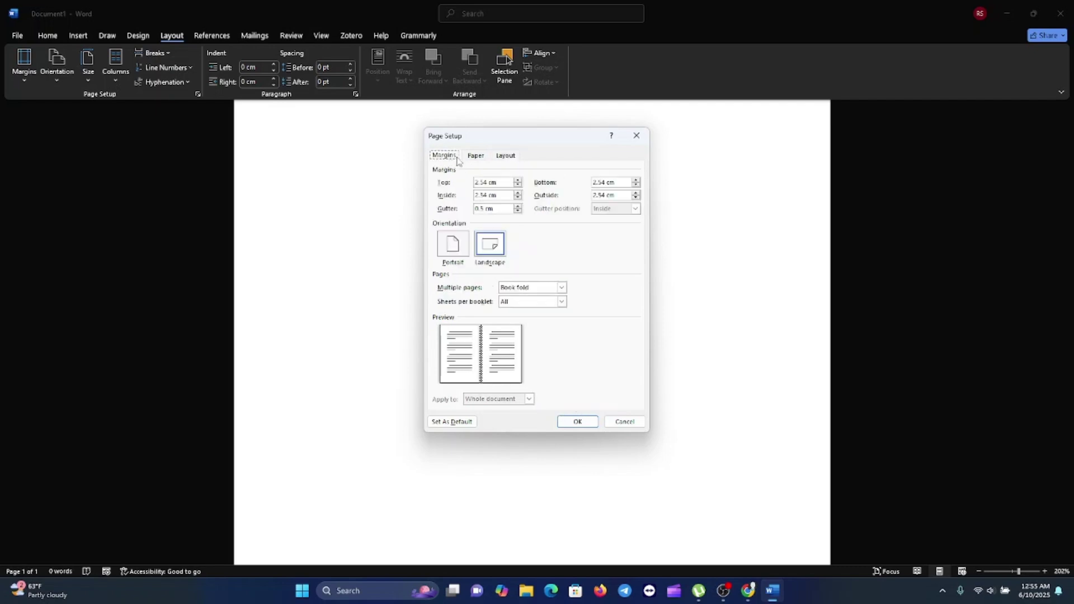
left_click(475, 157)
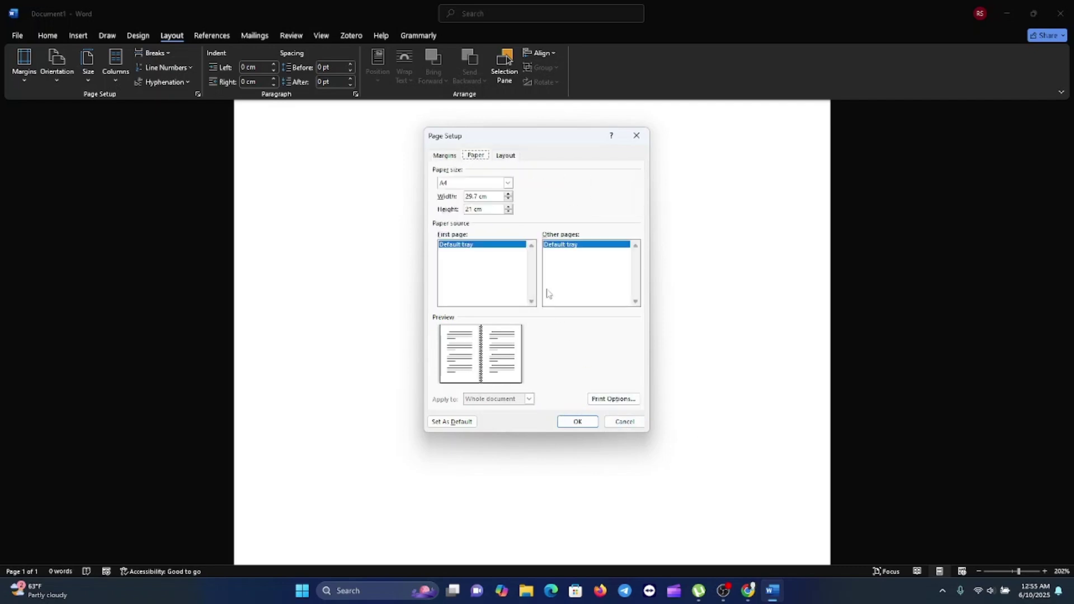
left_click(503, 157)
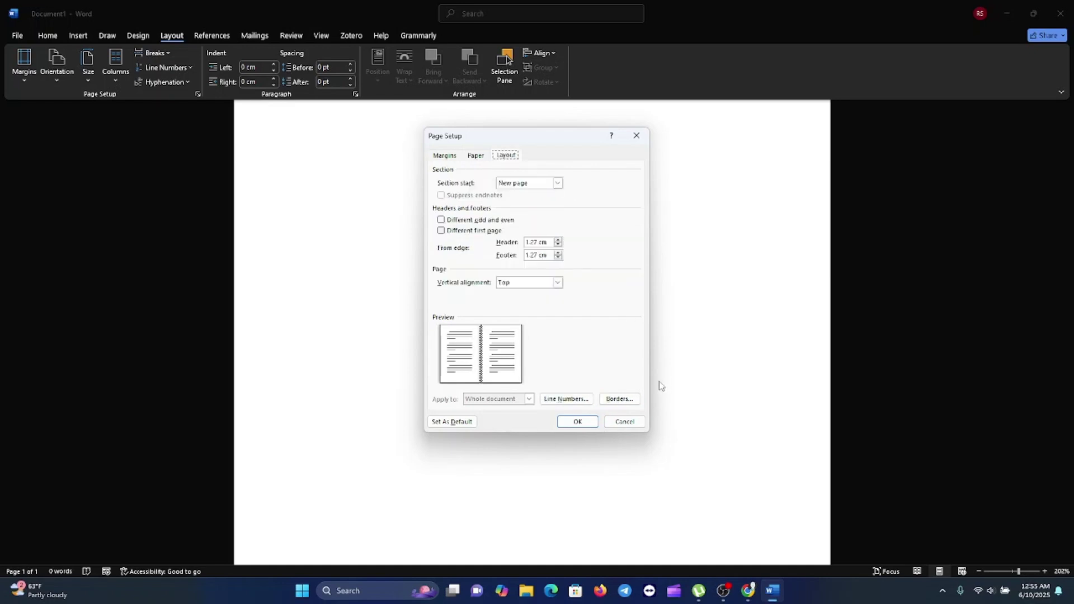
left_click(627, 400)
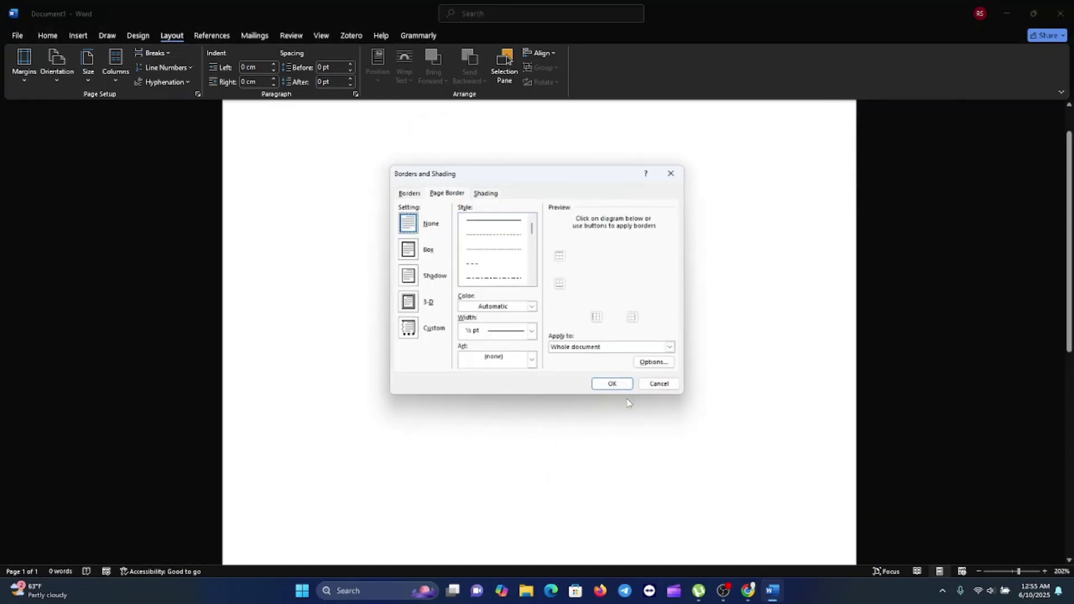
left_click(671, 172)
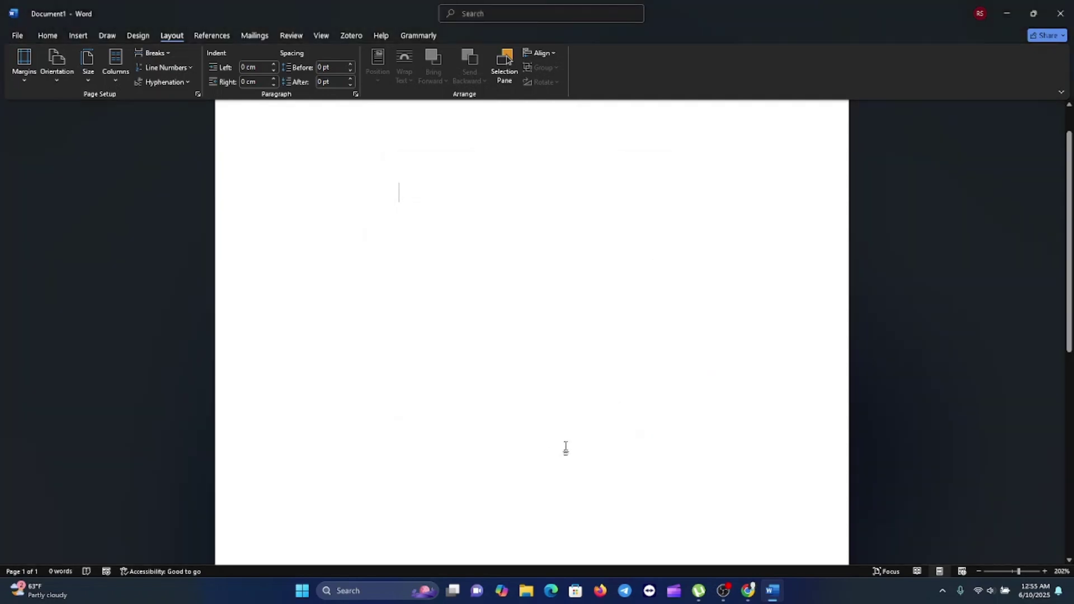
left_click(198, 94)
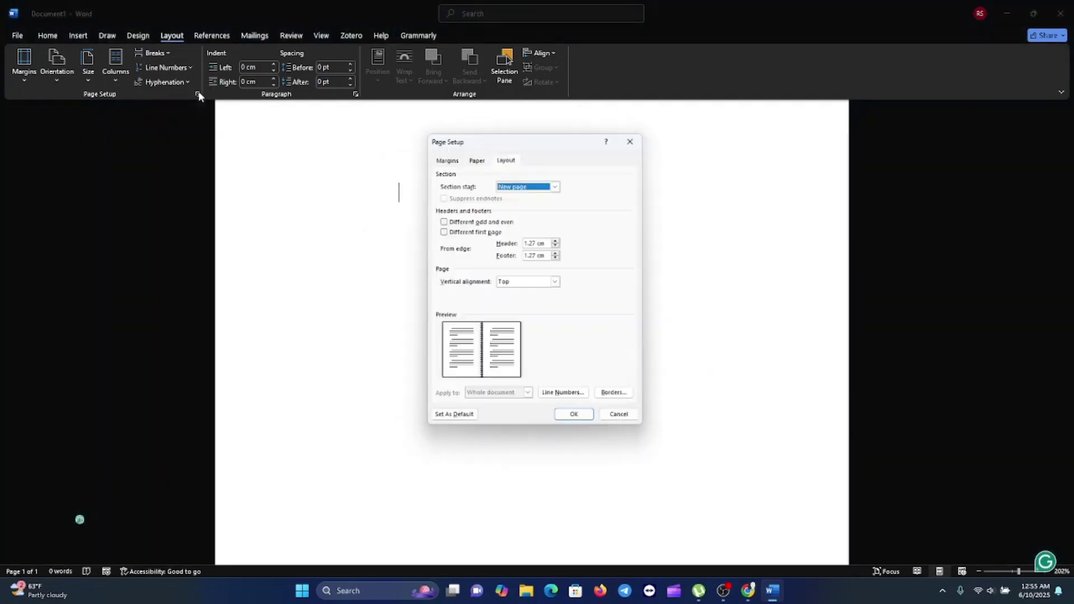
left_click(482, 156)
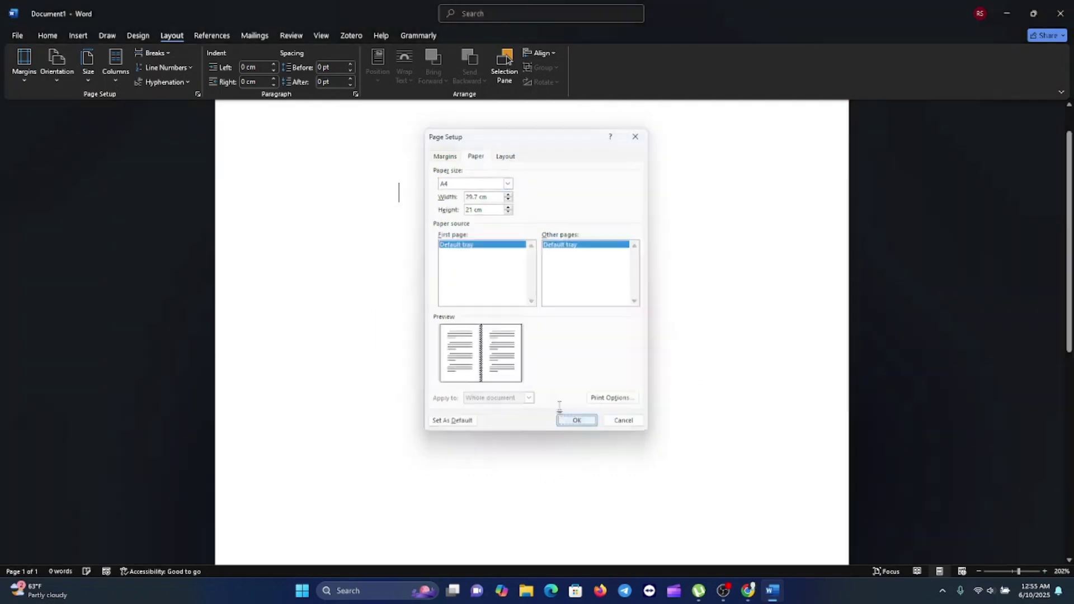
left_click(576, 421)
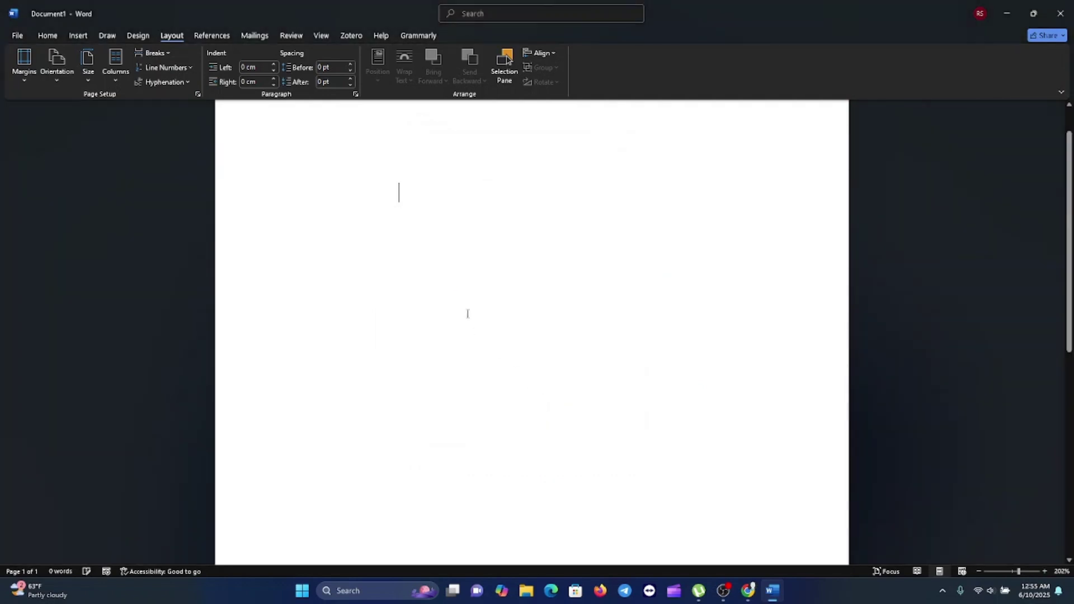
- Paste the copied Click Learn Fix essay into the empty page and return to its top
right_click(399, 199)
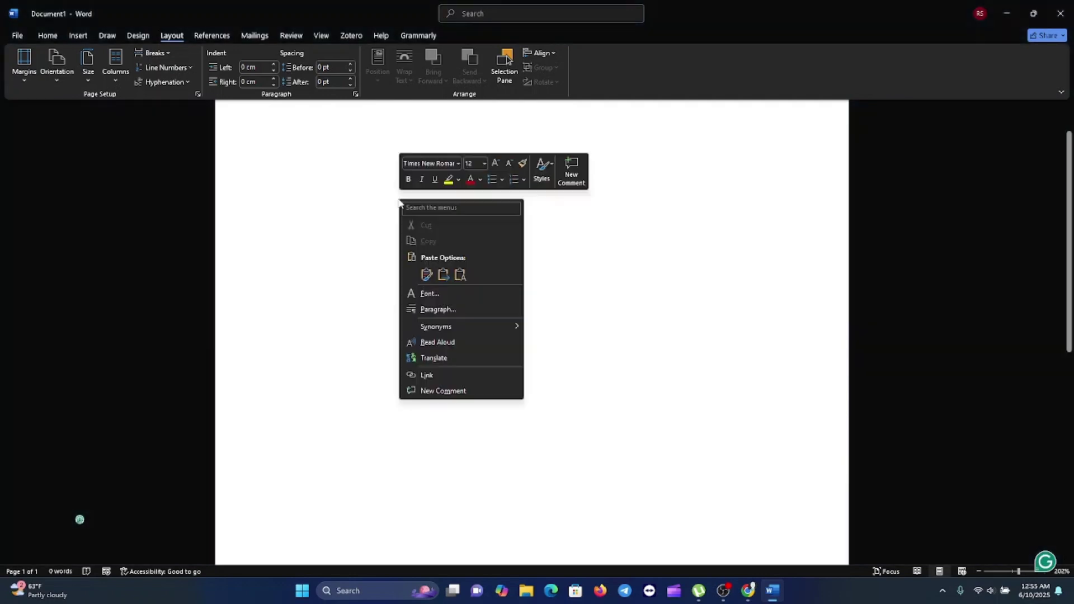
left_click(436, 274)
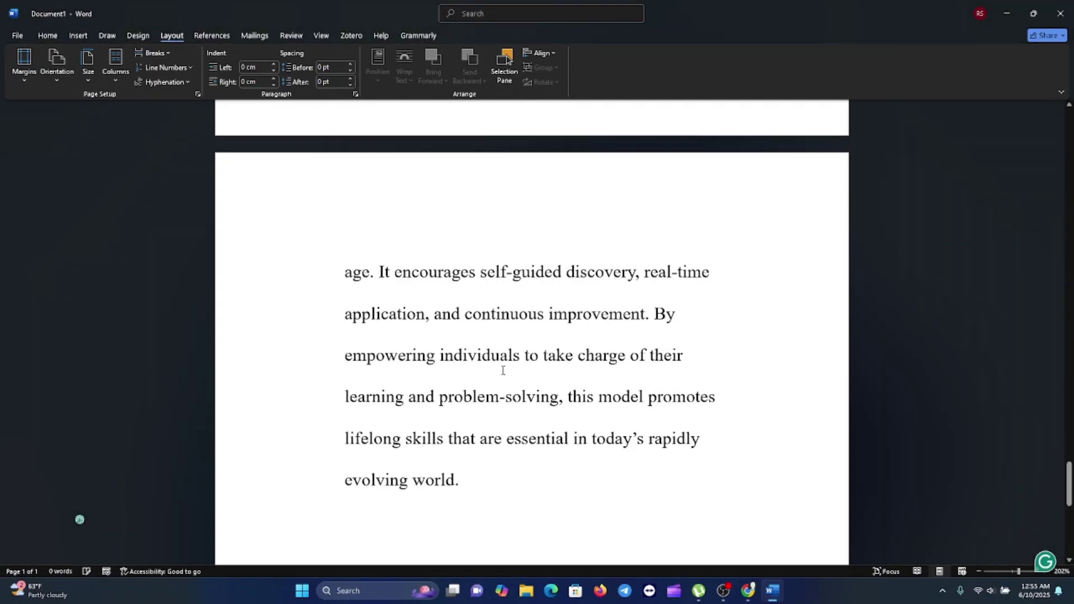
scroll(516, 426, "up", 10)
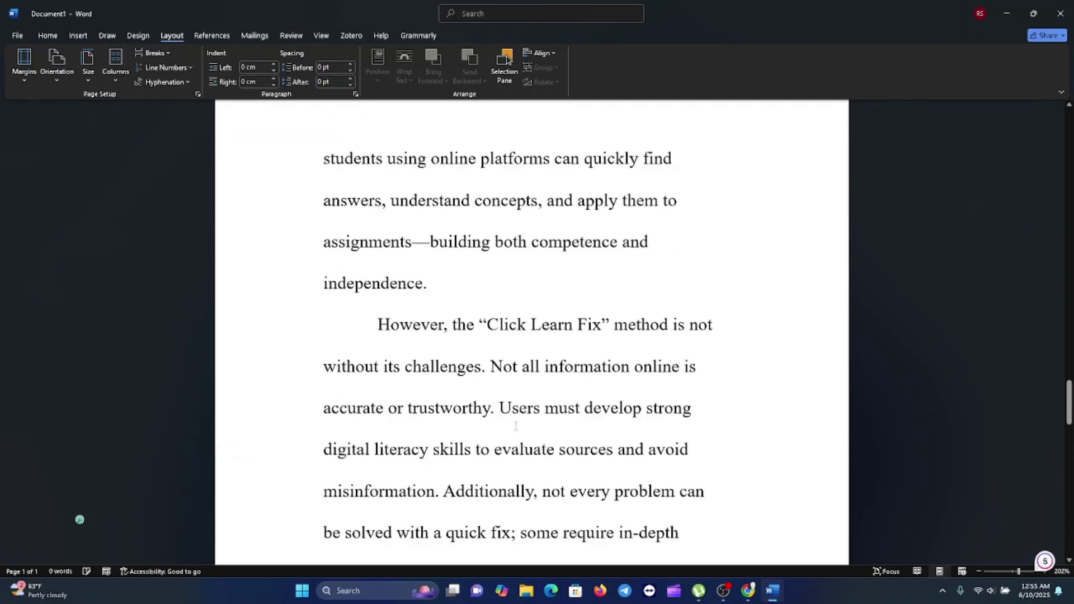
scroll(412, 401, "up", 10)
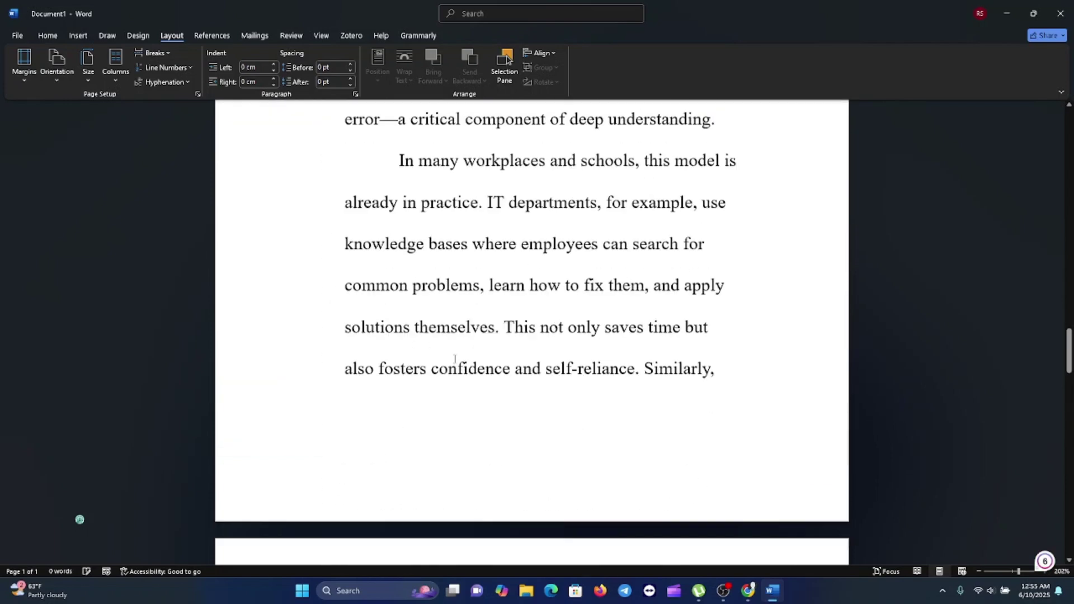
scroll(483, 363, "up", 10)
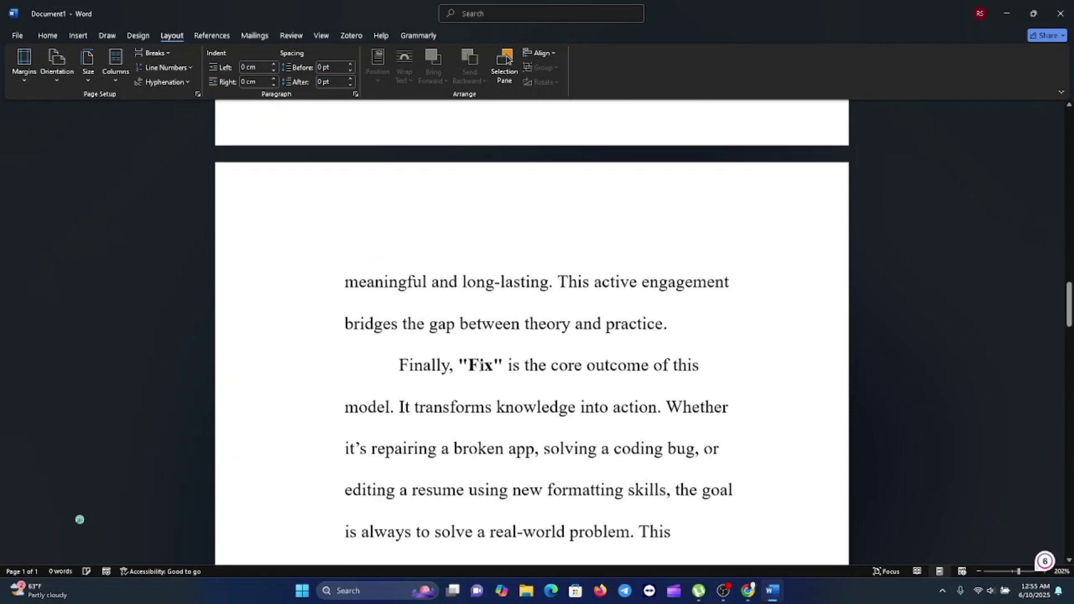
scroll(478, 372, "up", 10)
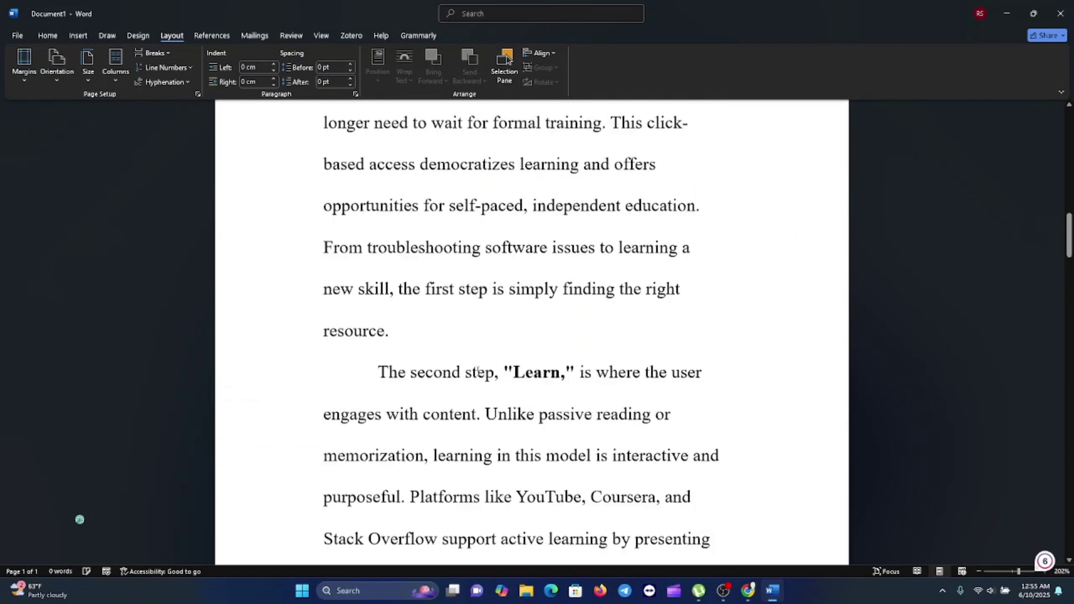
scroll(477, 371, "up", 8)
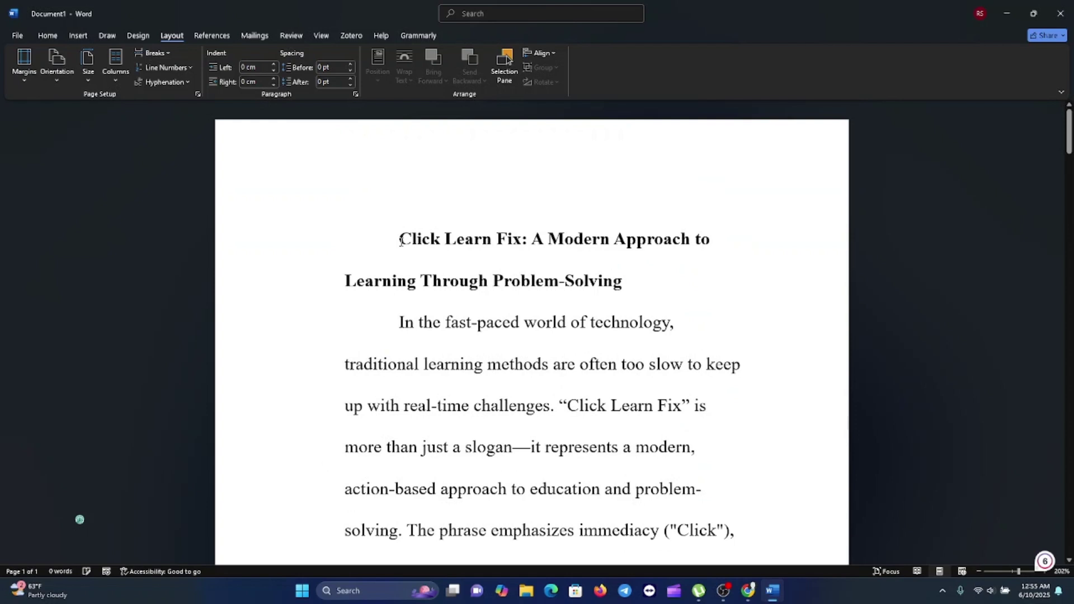
- Centre the two-line title 'Click Learn Fix: A Modern Approach…' using the Home tab
left_click_drag(400, 241, 601, 282)
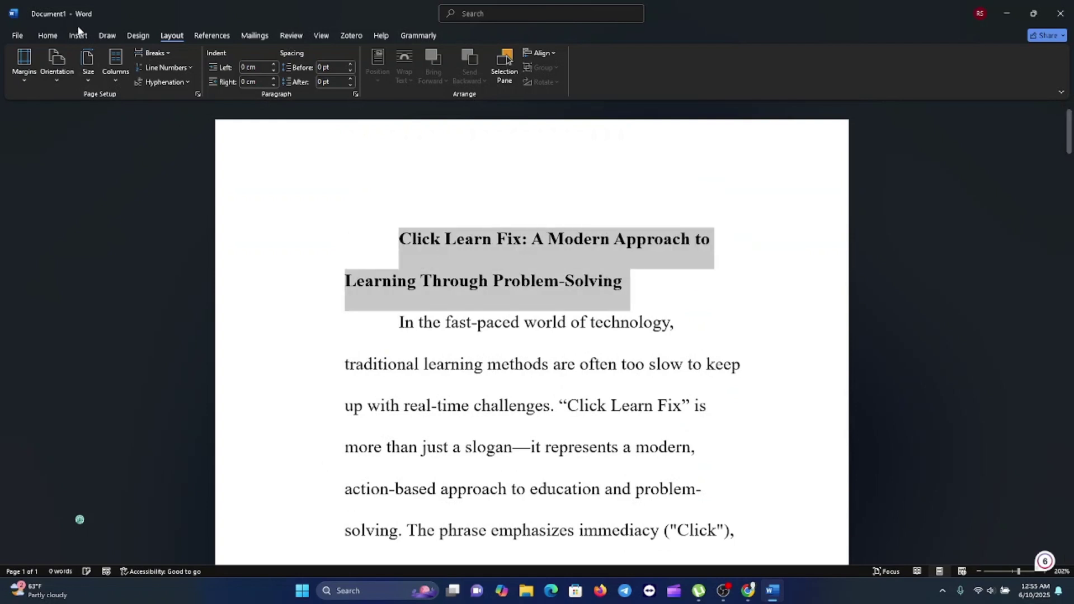
left_click(47, 35)
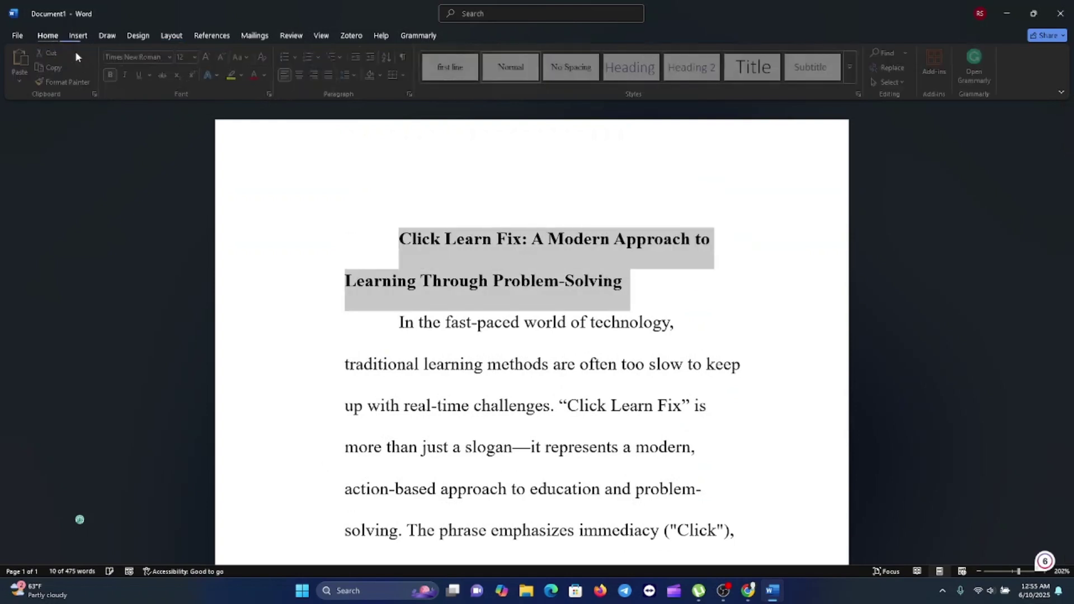
left_click(302, 74)
left_click(502, 322)
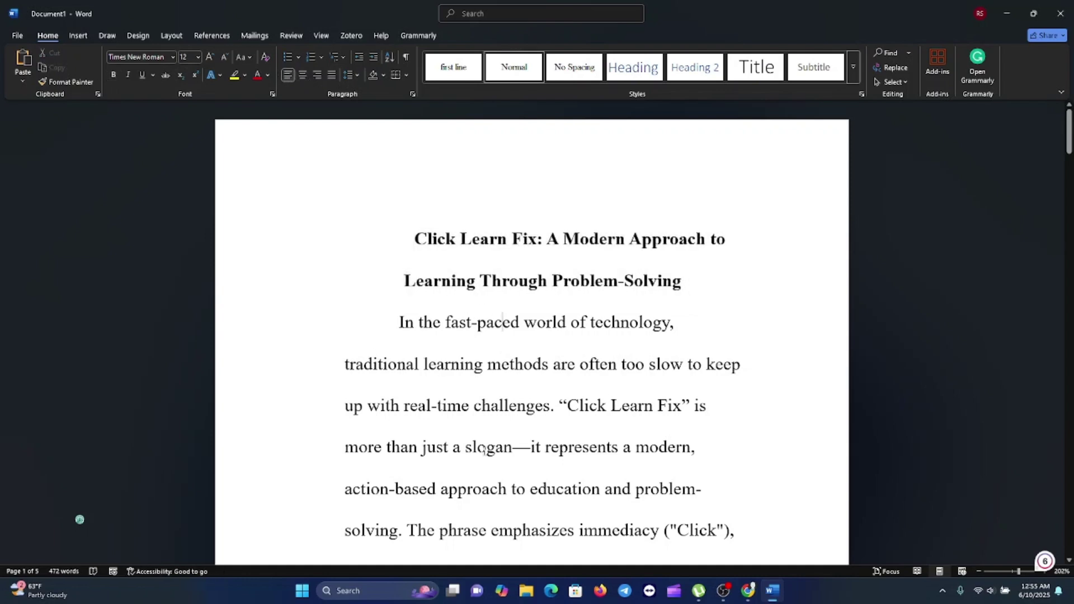
scroll(562, 442, "down", 15)
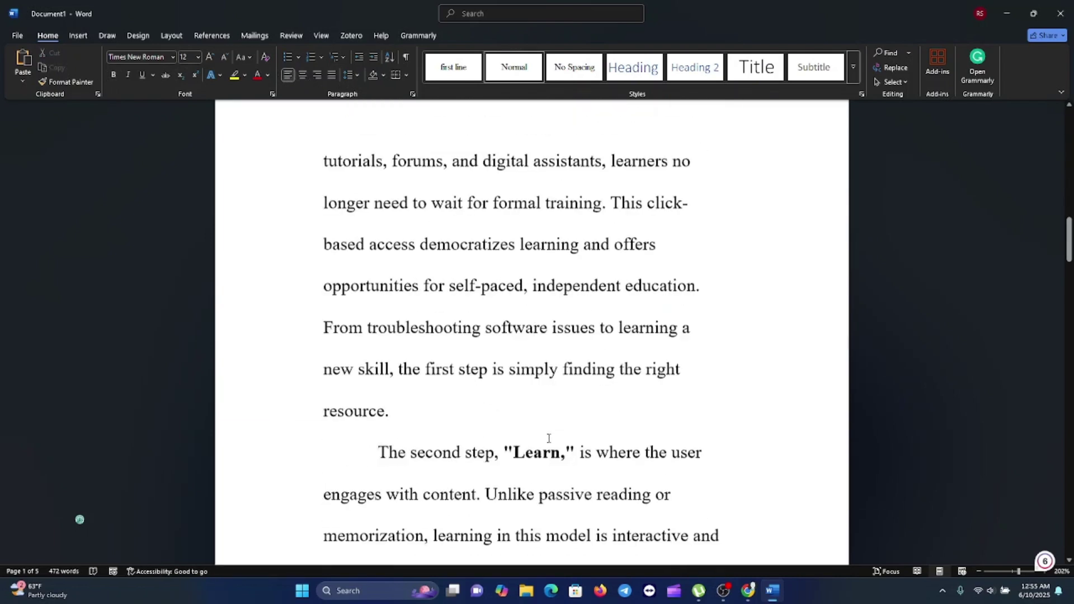
- Open the Print preview from the File menu, glancing at Export on the way
left_click(18, 36)
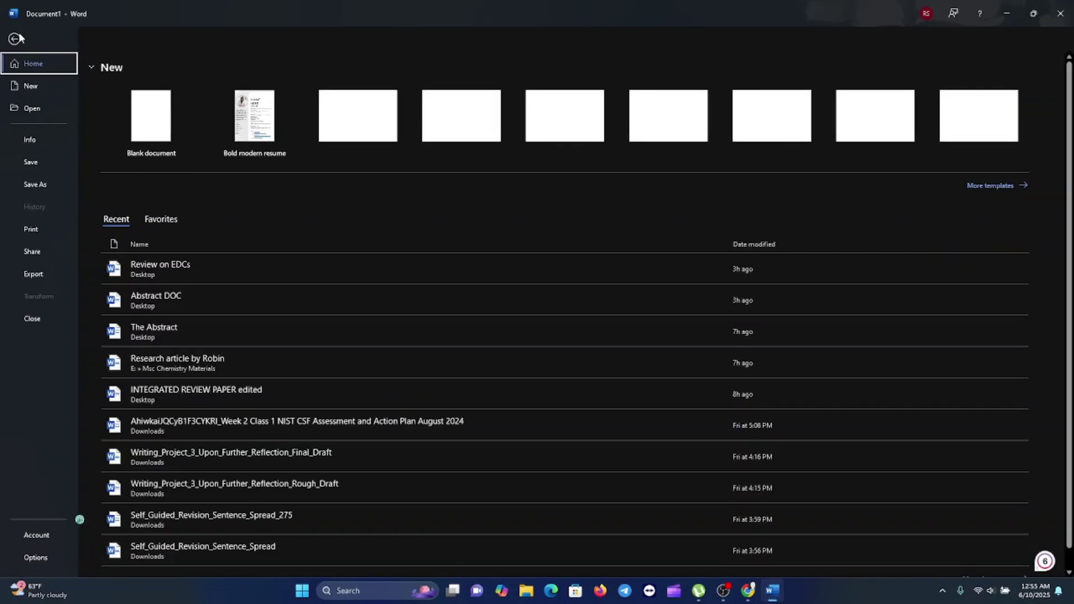
left_click(33, 275)
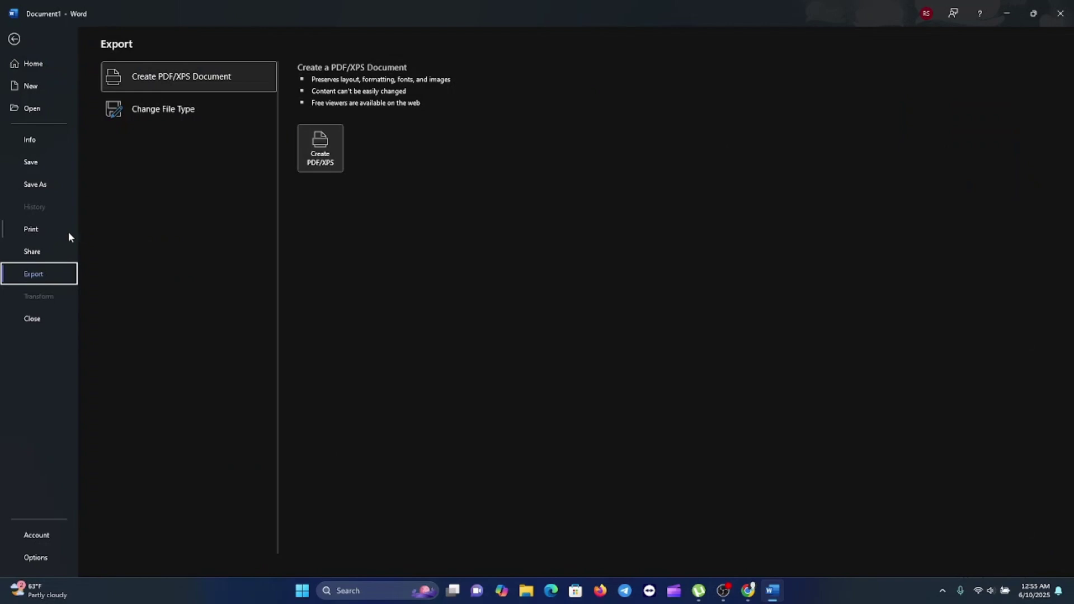
left_click(37, 229)
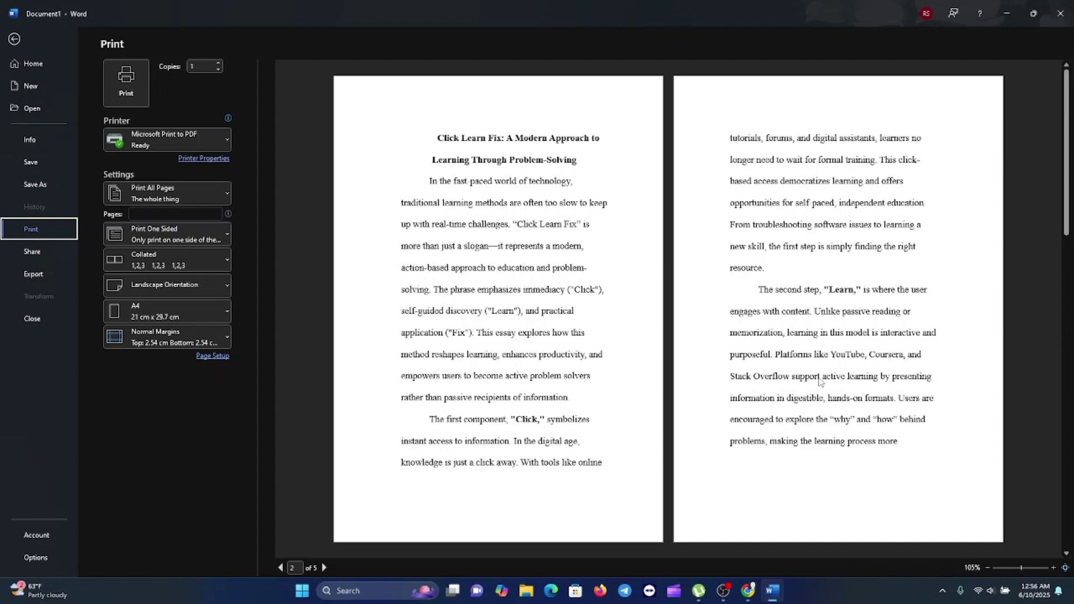
scroll(820, 382, "down", 1)
scroll(820, 382, "up", 2)
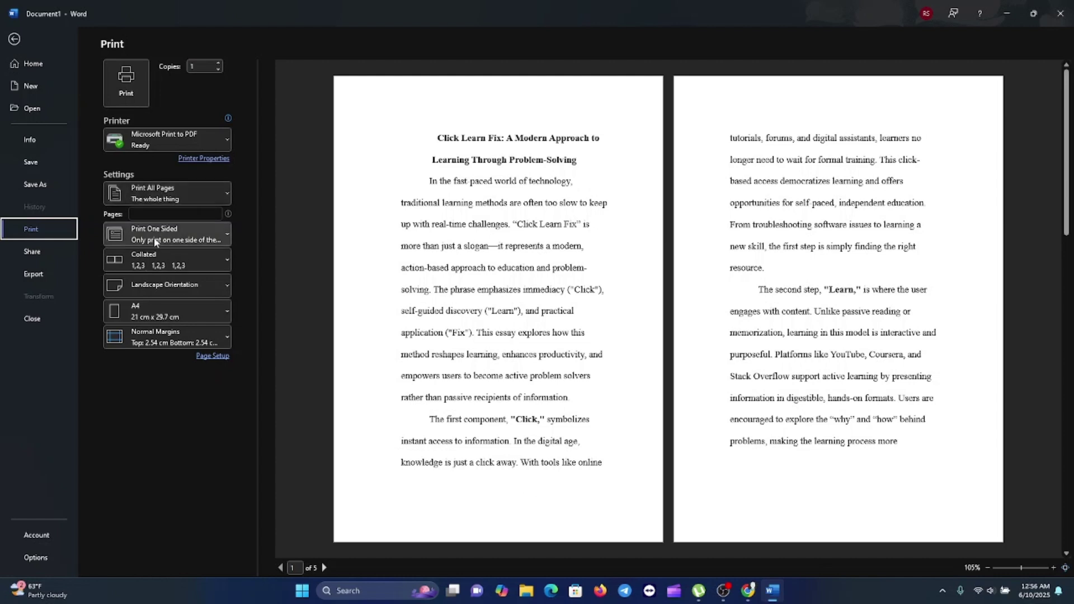
- Check the print settings, keeping all pages and one-sided printing
left_click(225, 195)
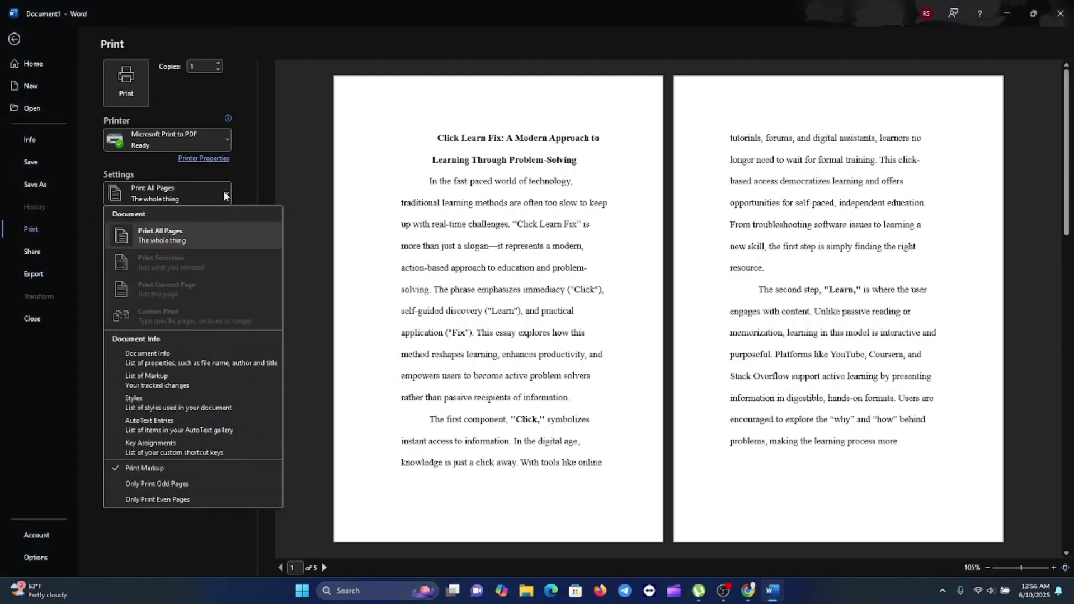
left_click(225, 195)
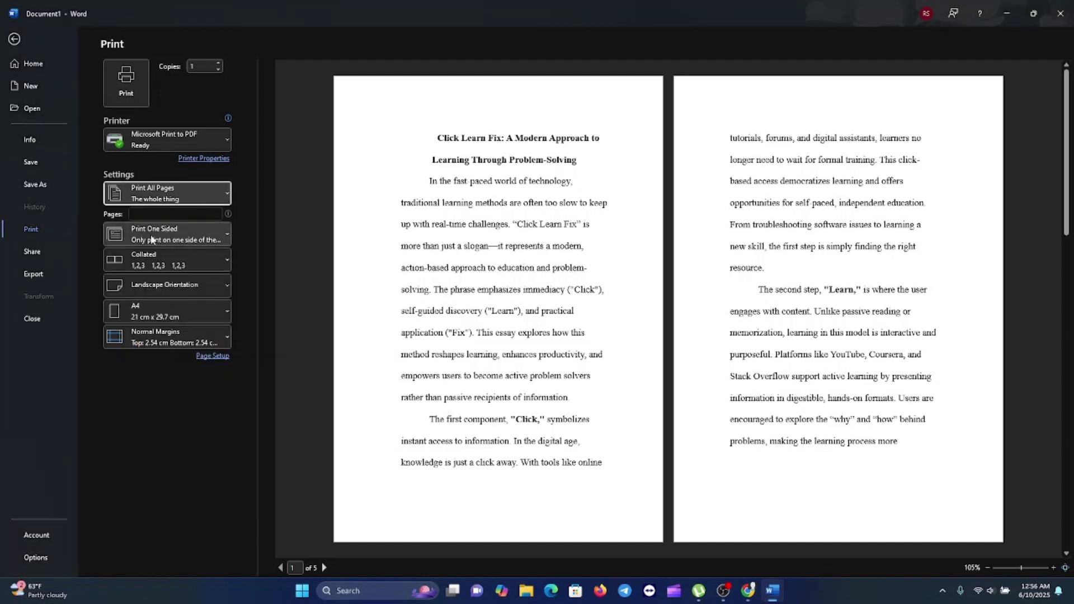
left_click(223, 235)
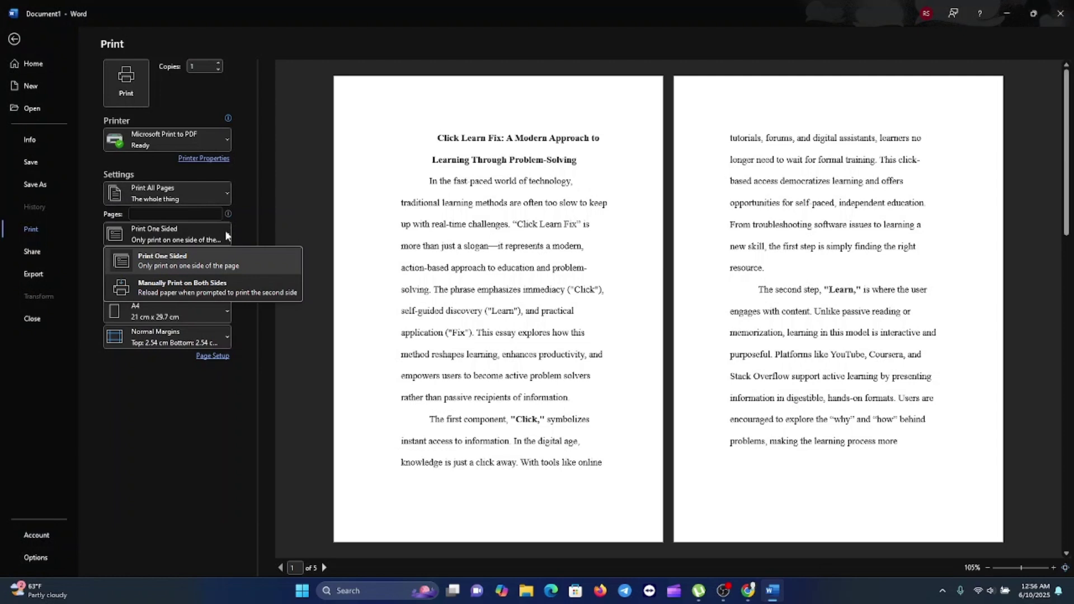
left_click(241, 223)
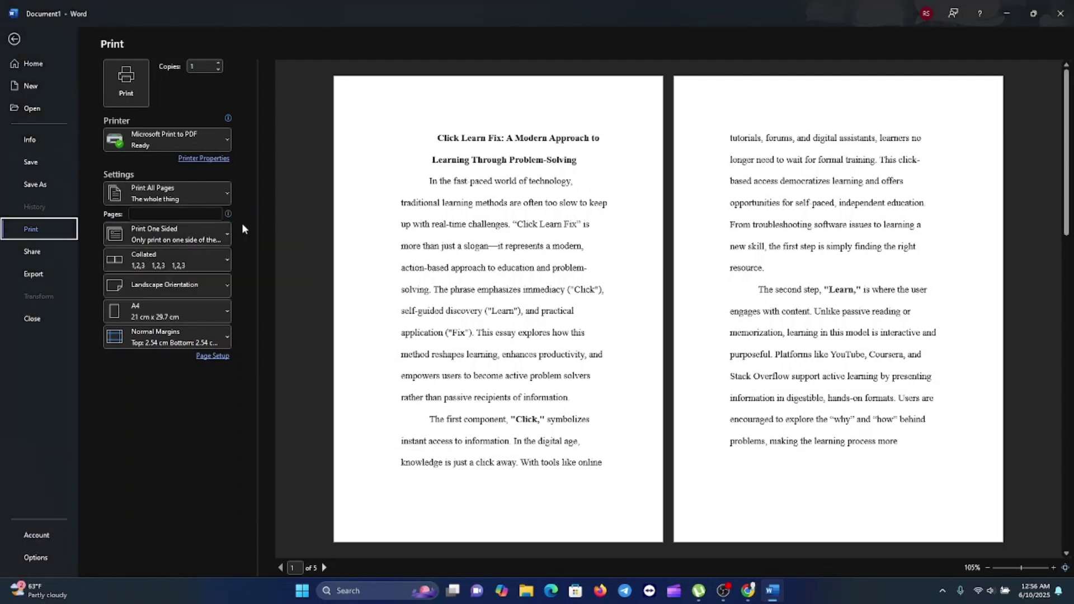